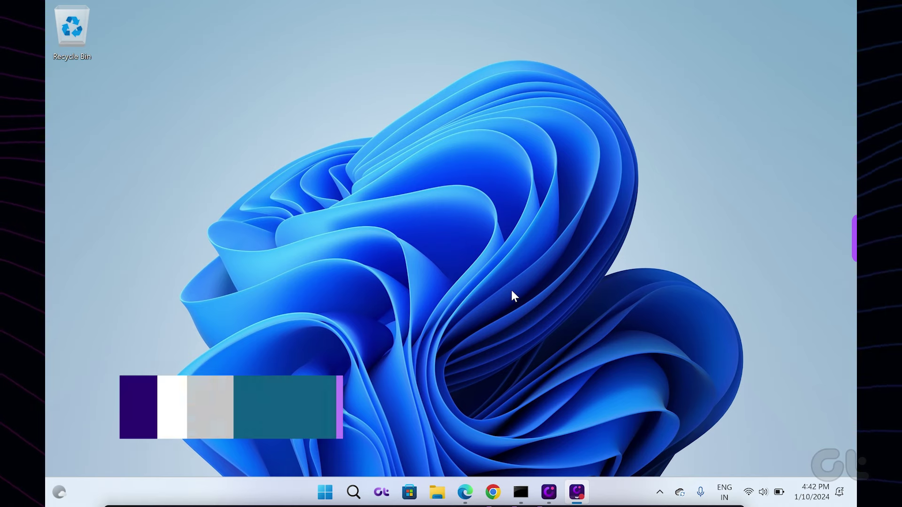
# Restart Windows Explorer from a maximized Task Manager to reload the taskbar
pyautogui.hotkey('ctrl', 'shift', 'Escape')
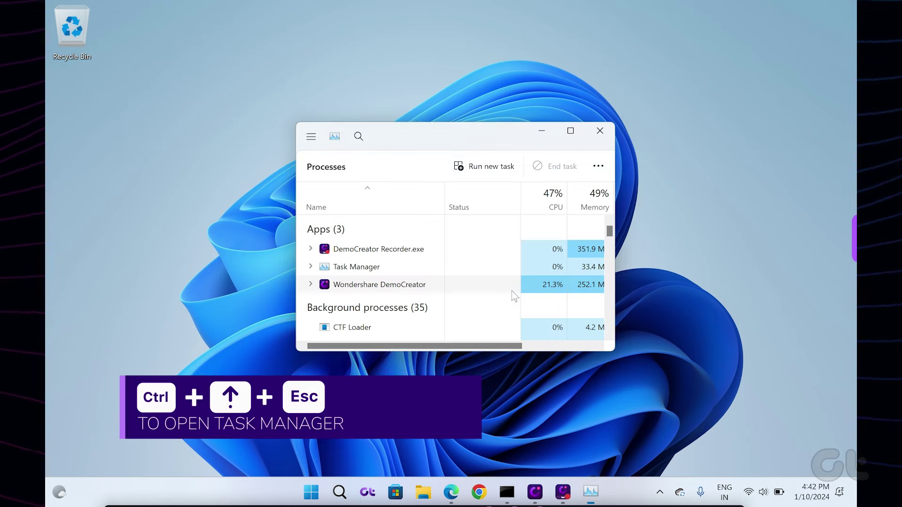
pyautogui.click(571, 134)
pyautogui.scroll(-10, 764, 198)
pyautogui.scroll(-10, 779, 191)
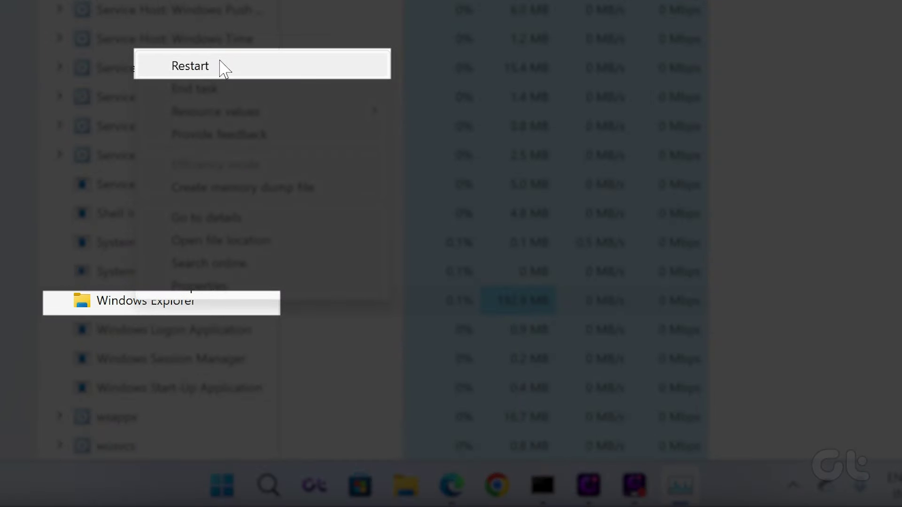
pyautogui.click(191, 65)
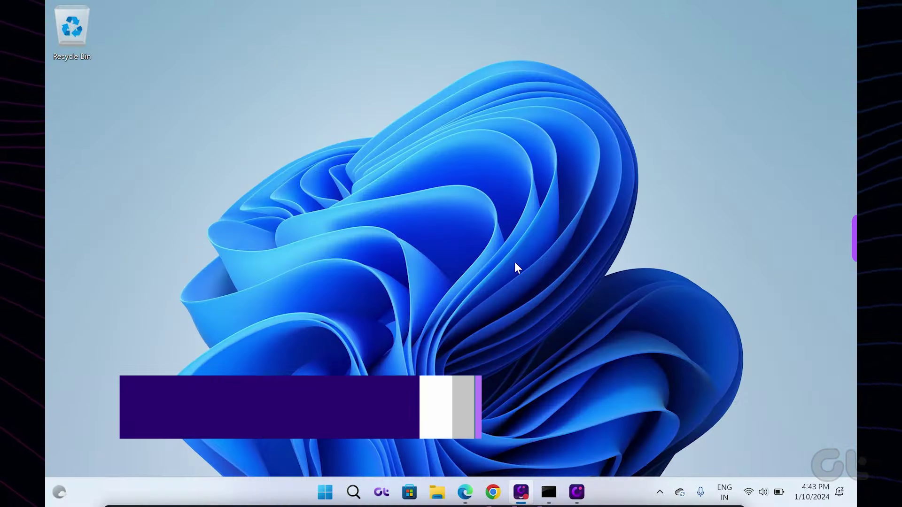
# Go to Personalization > Taskbar in Windows Settings
pyautogui.press('super+i')
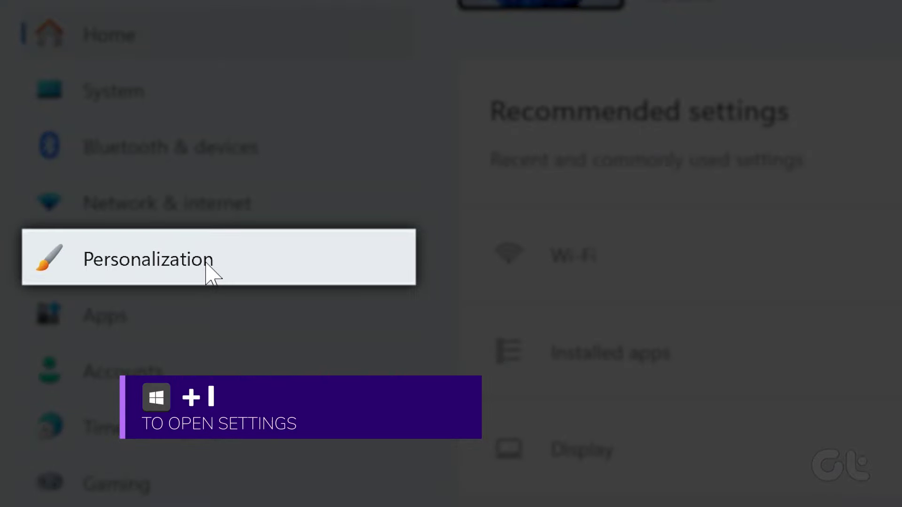
pyautogui.click(207, 266)
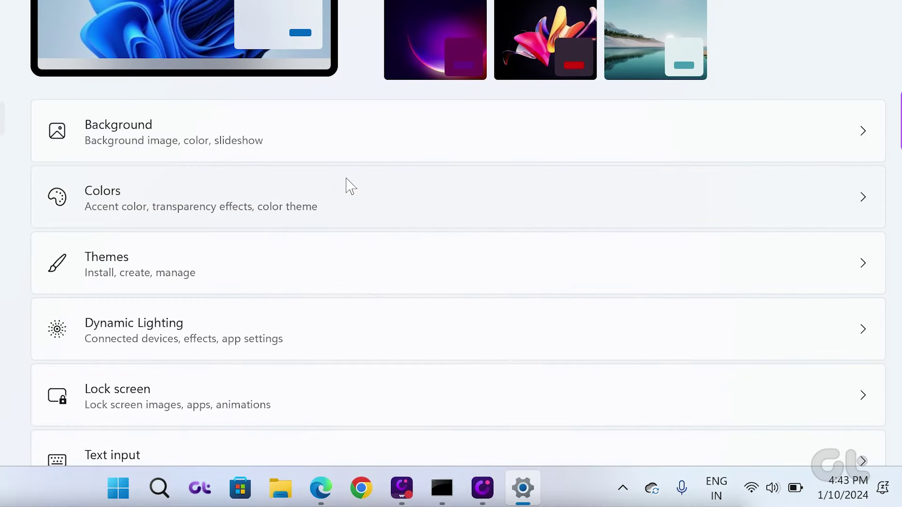
pyautogui.scroll(-5, 349, 185)
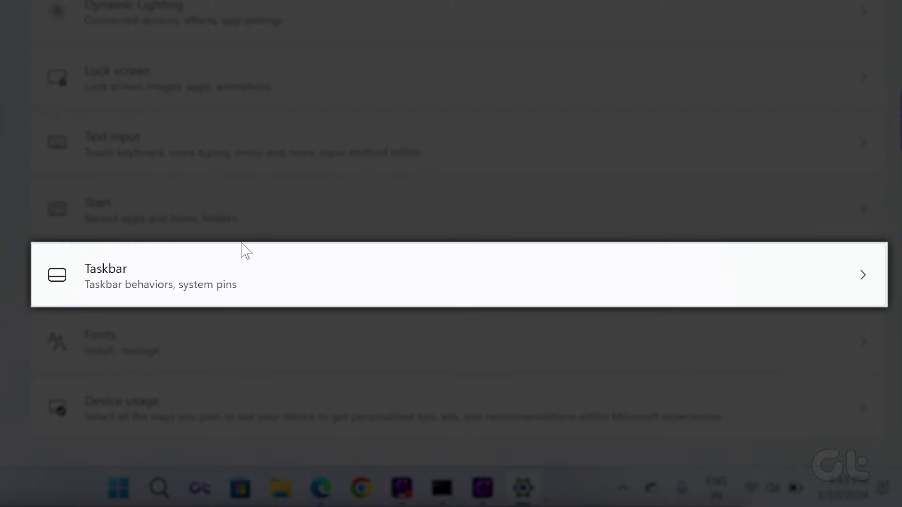
pyautogui.click(196, 295)
pyautogui.scroll(-3, 197, 295)
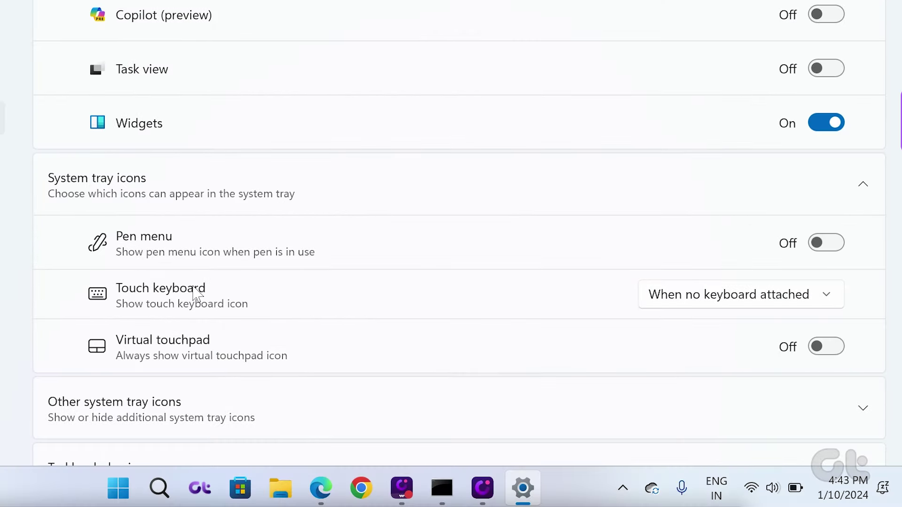
pyautogui.scroll(-3, 196, 294)
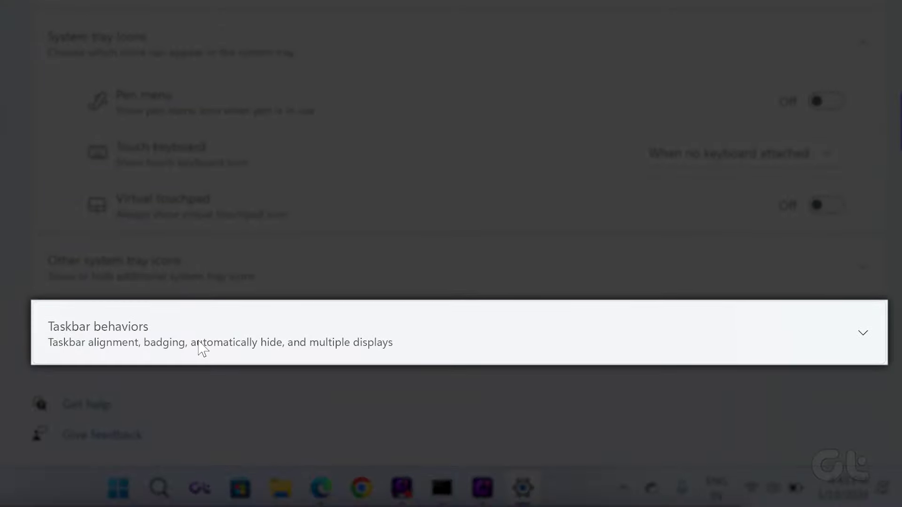
pyautogui.scroll(-3, 199, 348)
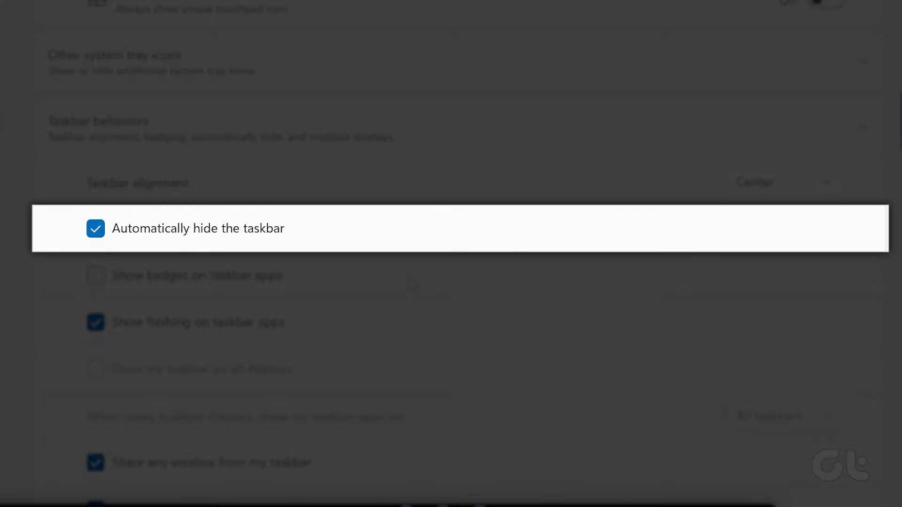
# Toggle 'Automatically hide the taskbar' off, then back on
pyautogui.click(96, 230)
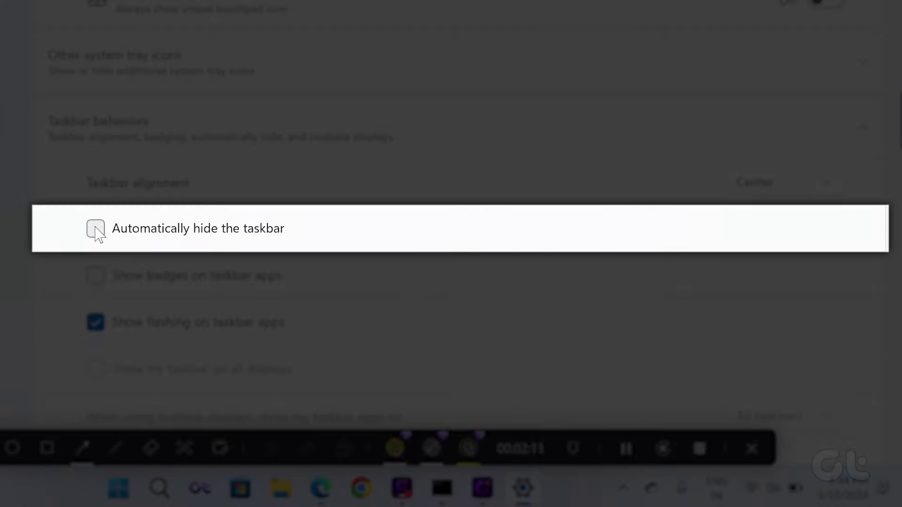
pyautogui.click(96, 230)
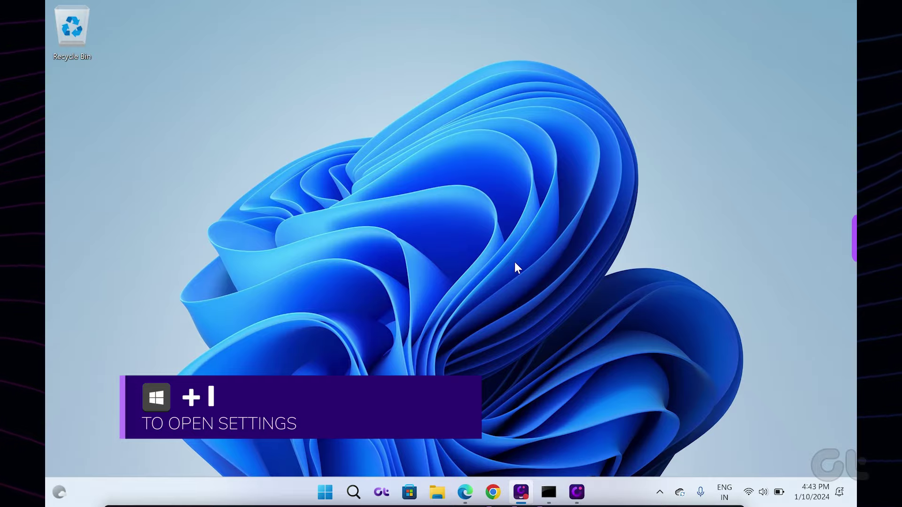
# Reopen Personalization > Taskbar in Settings and expand Taskbar behaviors
pyautogui.press('super+i')
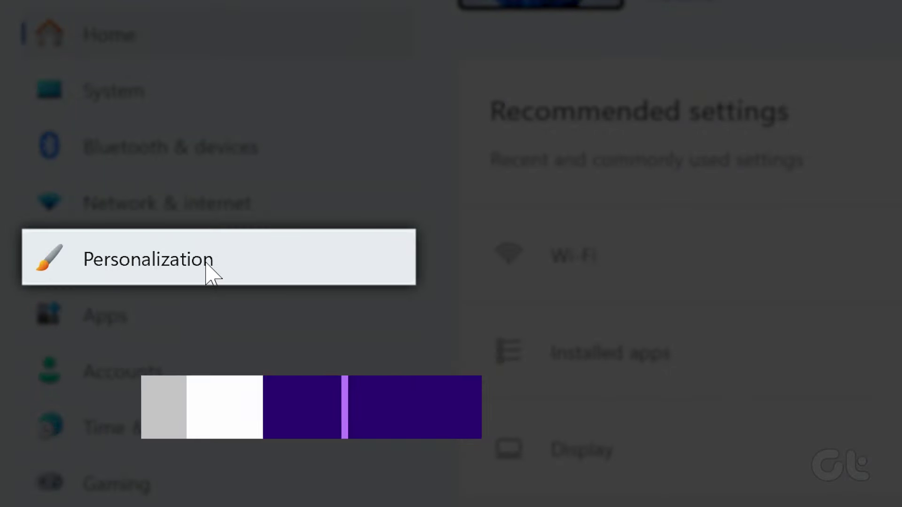
pyautogui.click(139, 240)
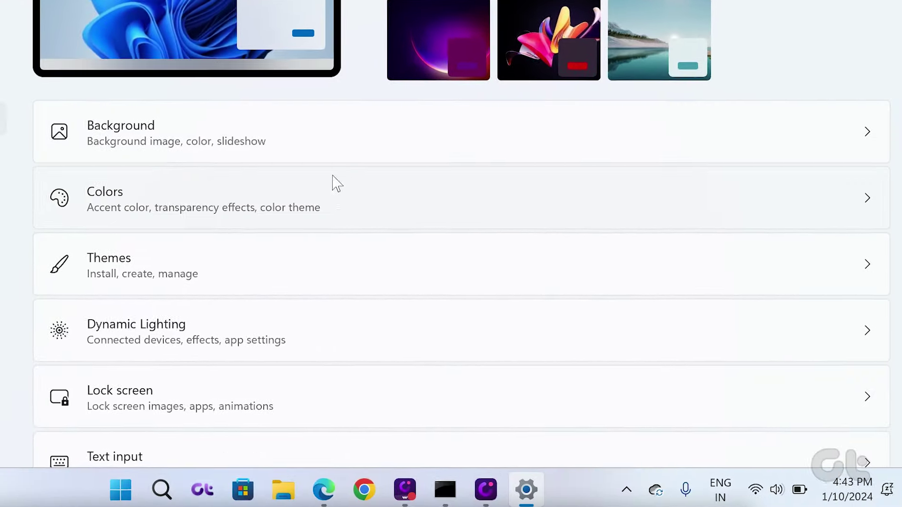
pyautogui.scroll(-5, 347, 185)
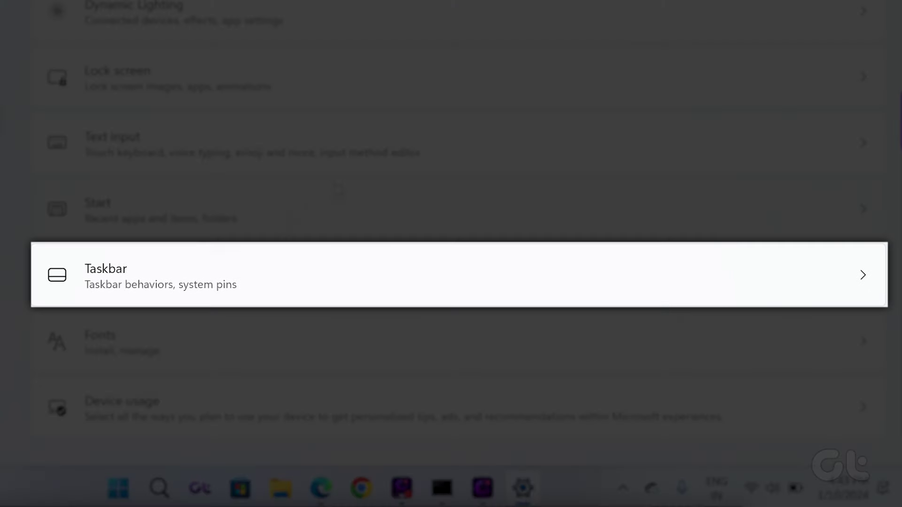
pyautogui.click(196, 294)
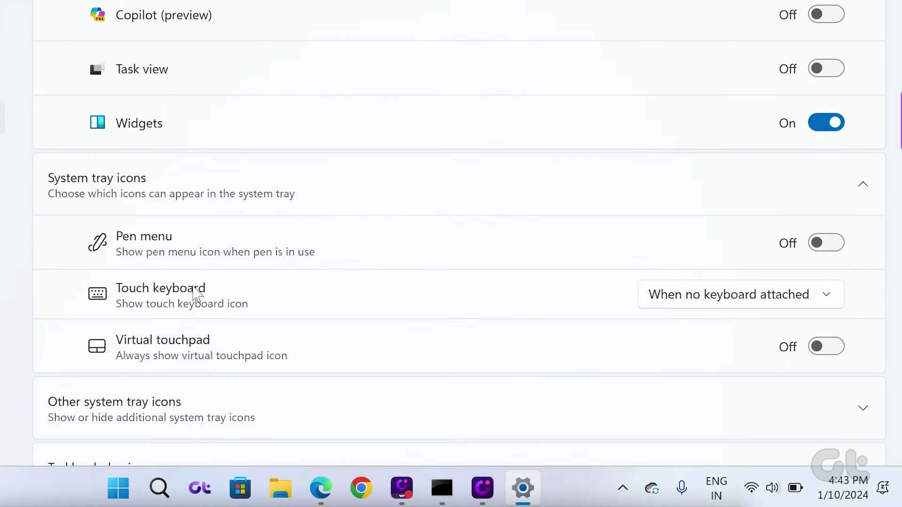
pyautogui.scroll(-2, 196, 295)
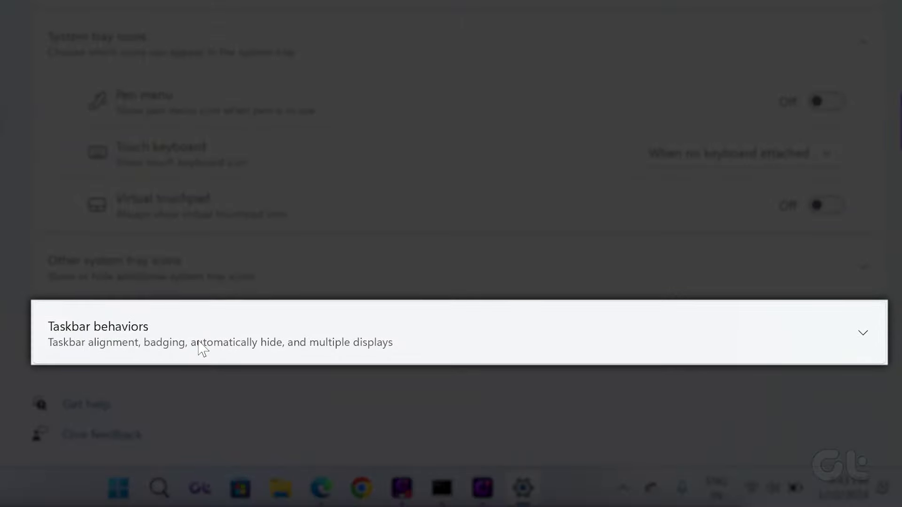
pyautogui.click(202, 349)
pyautogui.scroll(-3, 174, 294)
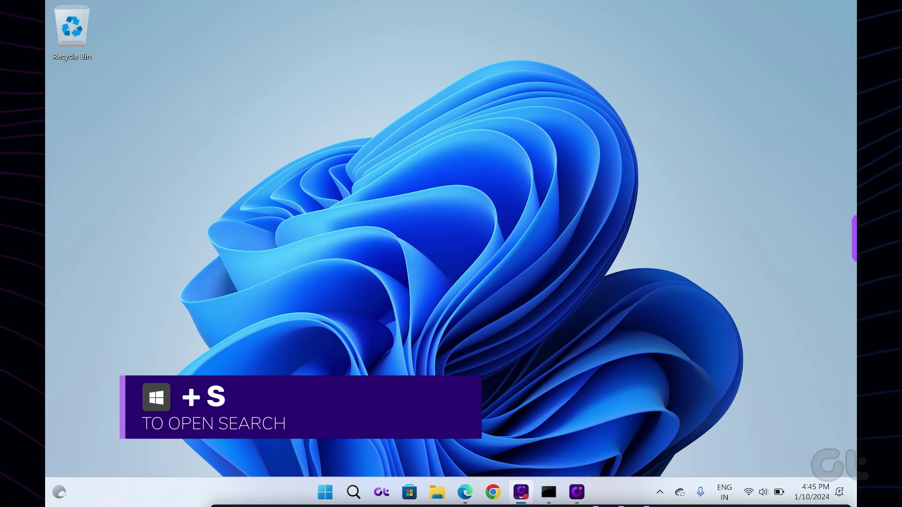
# Launch Windows PowerShell as administrator and run cd.. toward the C:\ root
pyautogui.press('super+s')
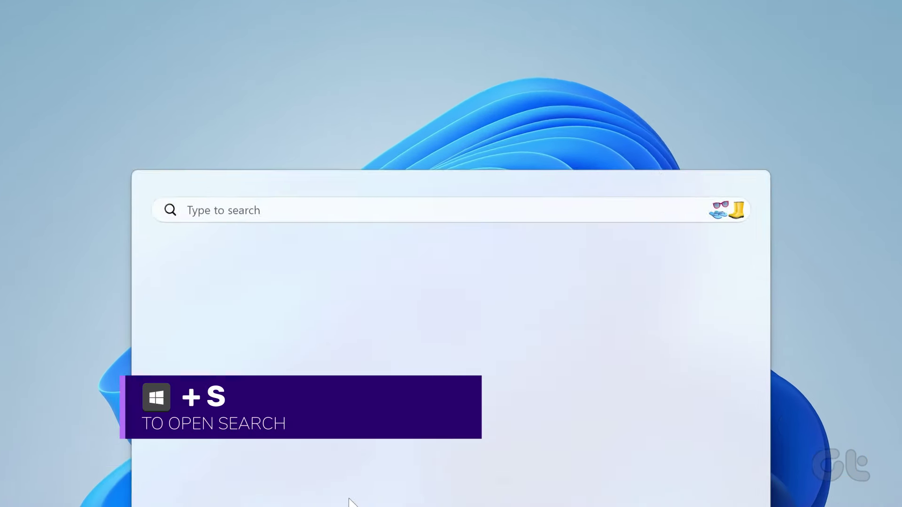
pyautogui.write('power')
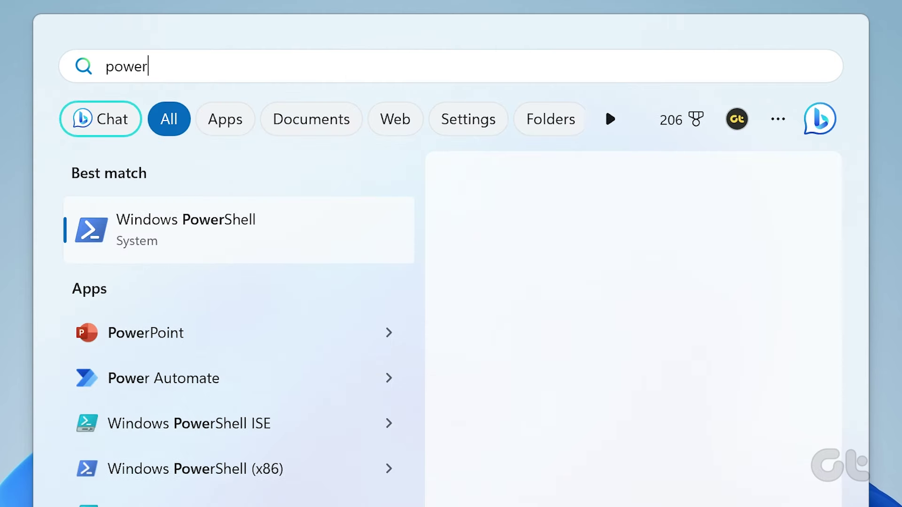
pyautogui.write('she')
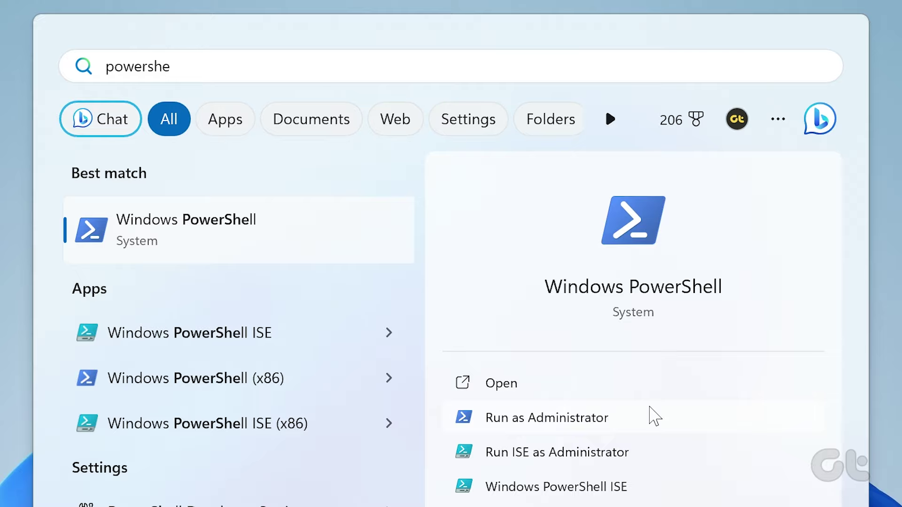
pyautogui.click(547, 418)
pyautogui.write('.')
pyautogui.press('Return')
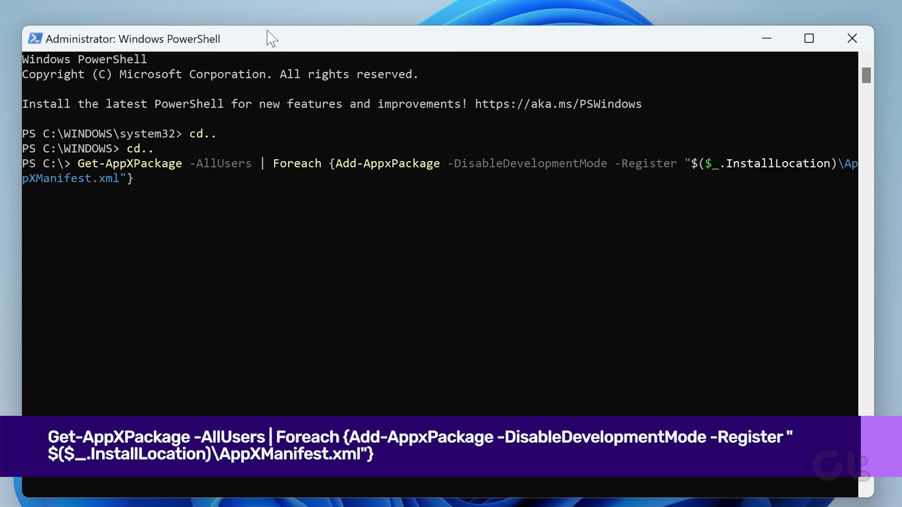
# Run Get-AppXPackage -AllUsers with Add-AppxPackage -Register to re-register all app packages
pyautogui.press('Return')
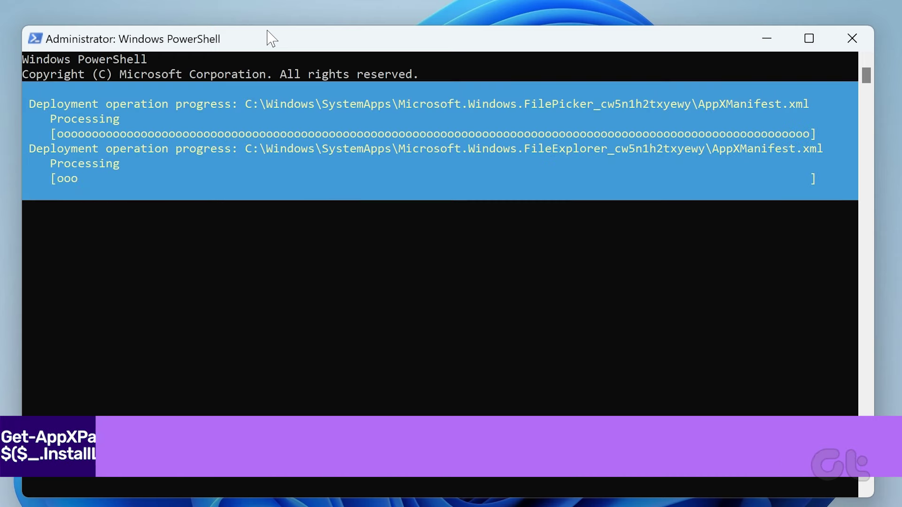